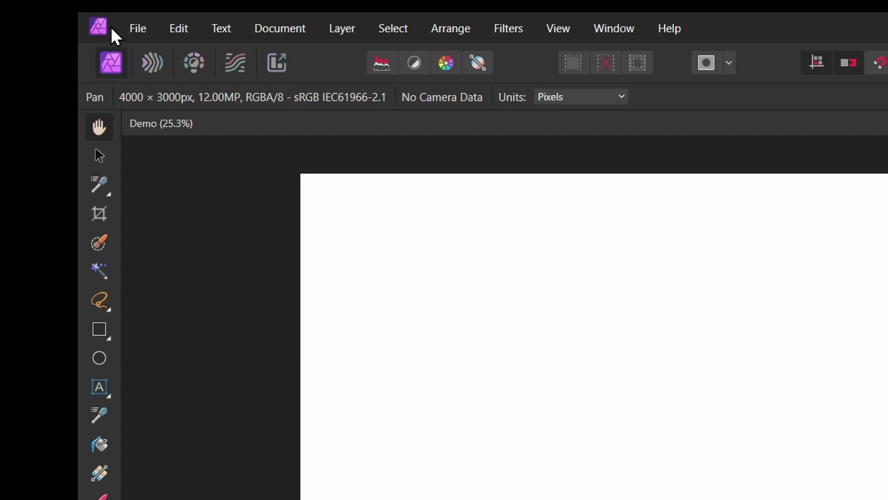
Place Woman_Transparent.png onto the Demo canvas as its own image layer.
{"action": "left_click", "coordinate": [36, 10]}
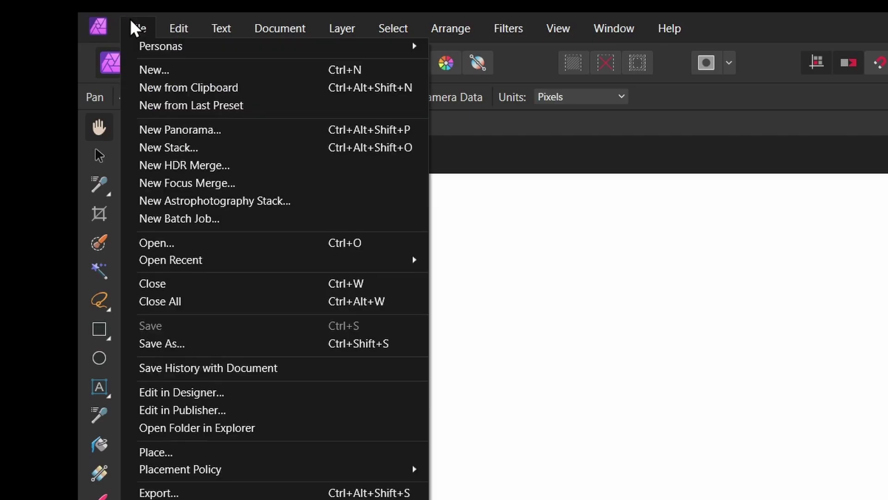
{"action": "left_click", "coordinate": [218, 453]}
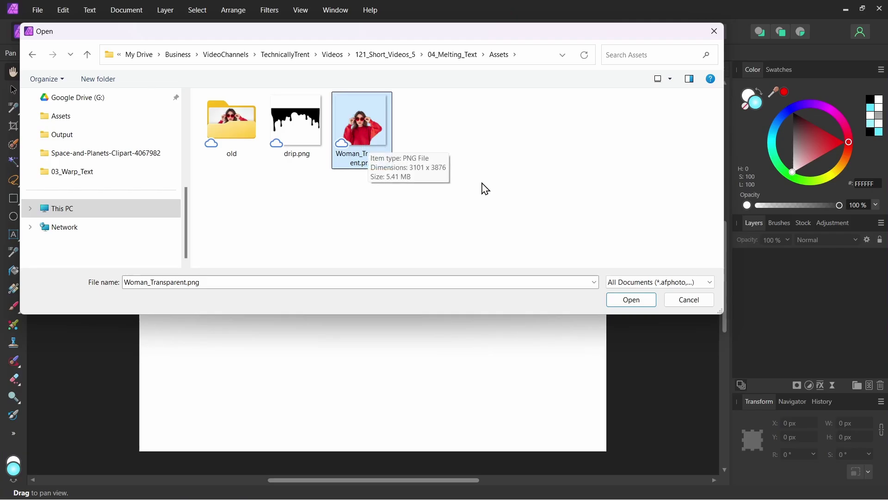
{"action": "left_click", "coordinate": [631, 301]}
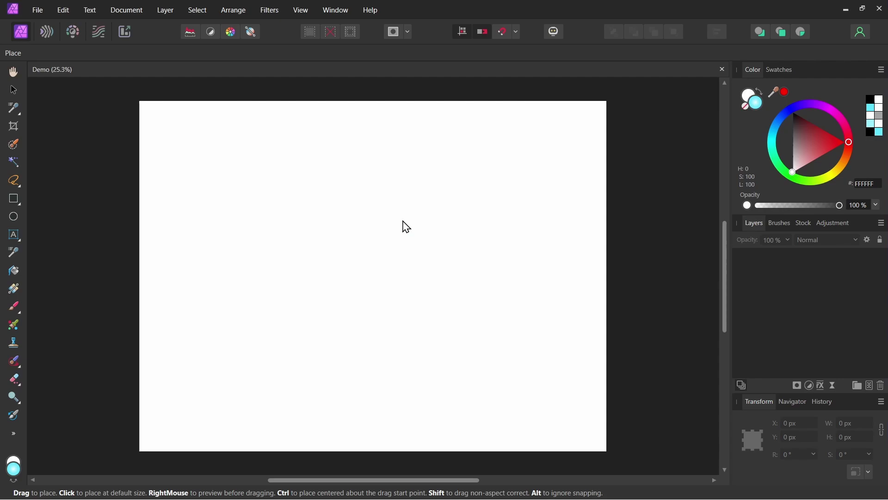
{"action": "left_click", "coordinate": [407, 227]}
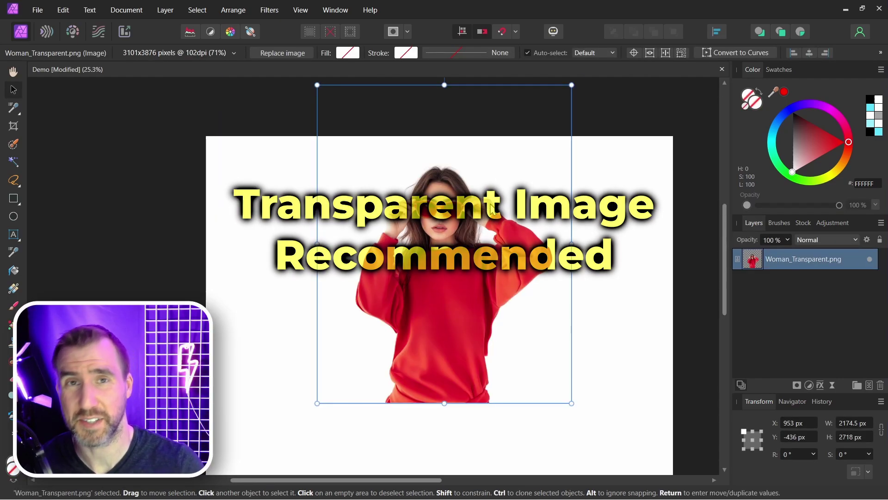
Deselect the woman image and place drip.png on the canvas as a Drip layer.
{"action": "left_click", "coordinate": [662, 218]}
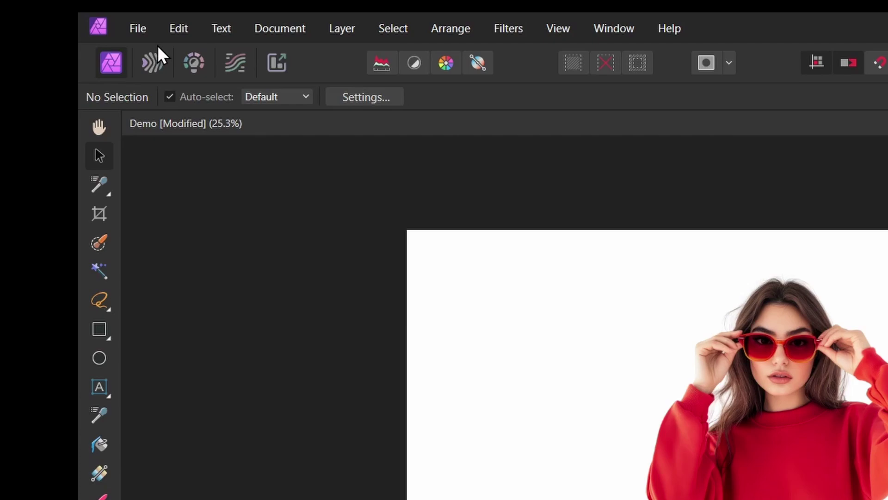
{"action": "left_click", "coordinate": [38, 10]}
{"action": "left_click", "coordinate": [246, 453]}
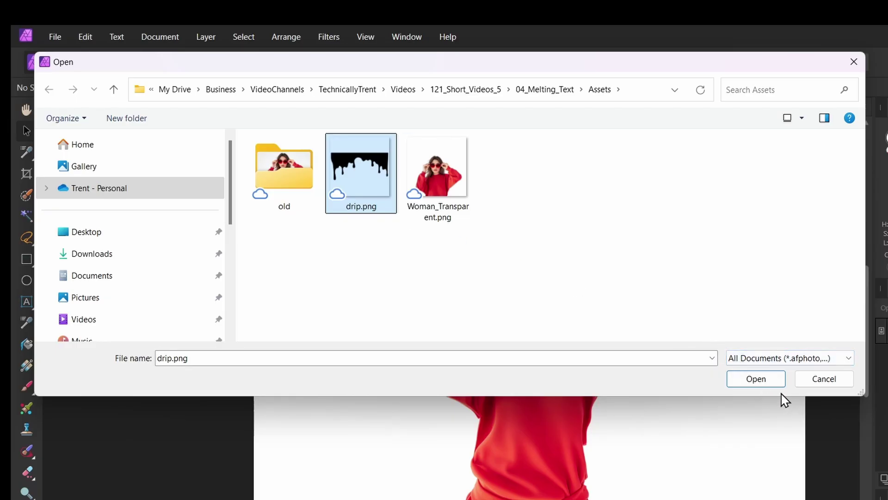
{"action": "left_click", "coordinate": [777, 383]}
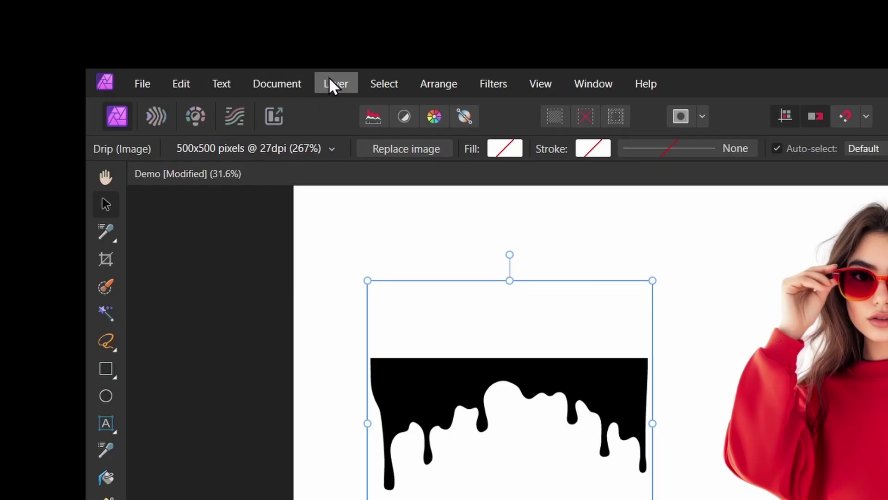
Add a fill layer lightened to pale blue 88DFFF and move it to the back.
{"action": "left_click", "coordinate": [166, 10]}
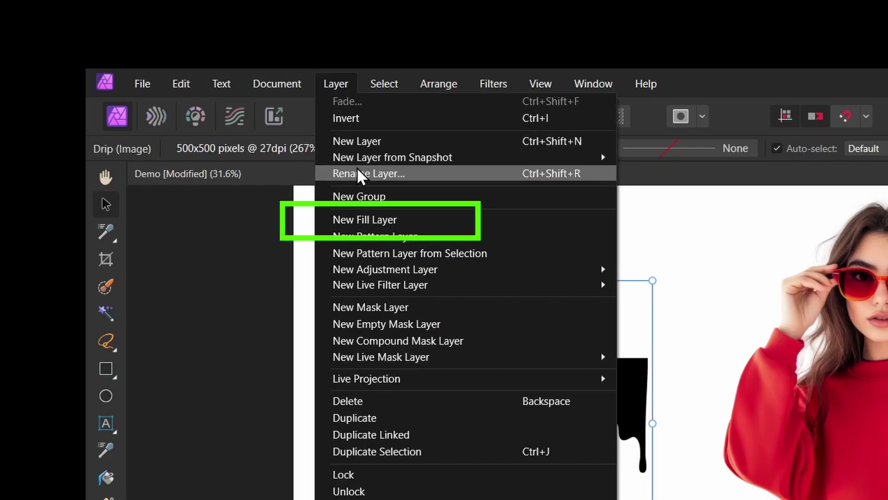
{"action": "left_click", "coordinate": [368, 217]}
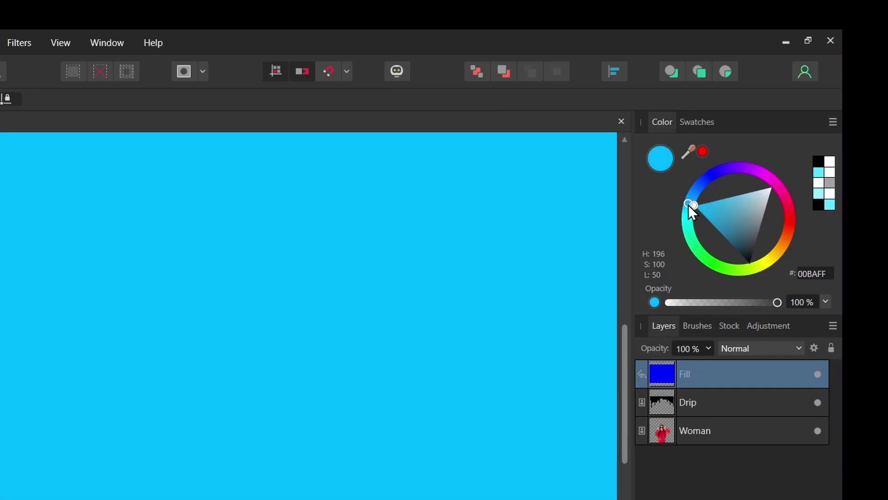
{"action": "left_click_drag", "start_coordinate": [746, 202], "coordinate": [737, 183]}
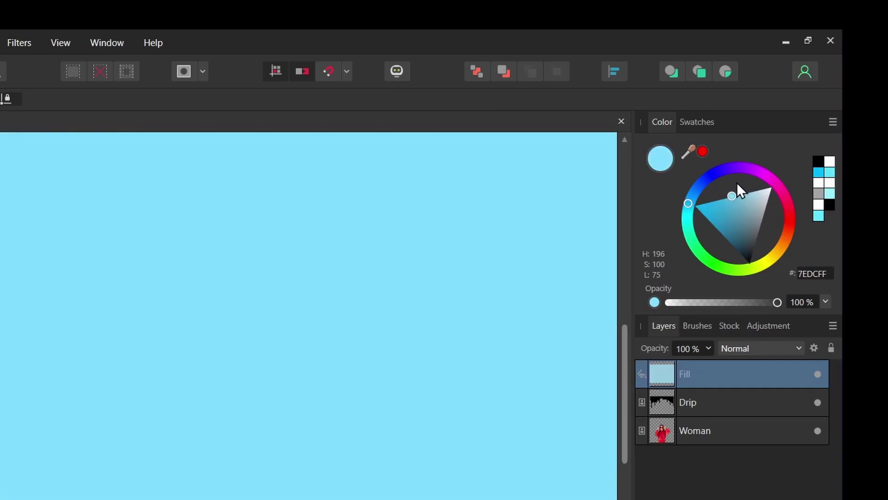
{"action": "left_click", "coordinate": [477, 69]}
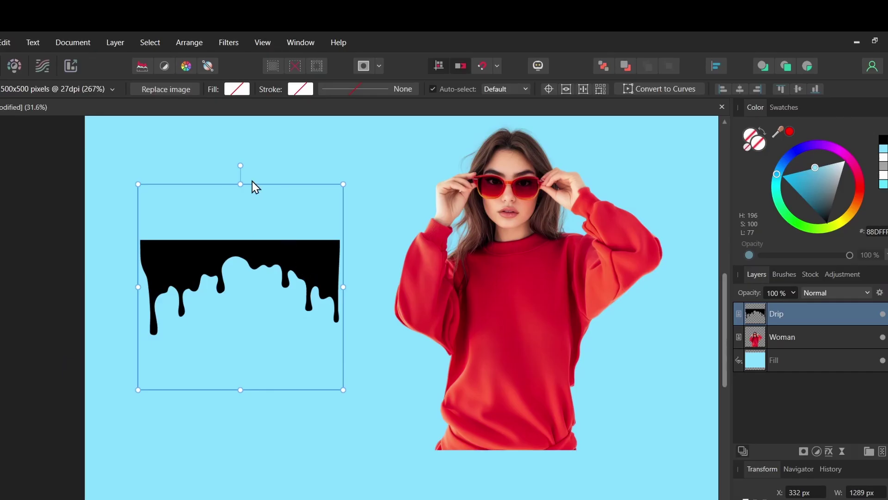
Invert the drip to white, move it onto the sweater and shrink it to about 900 px wide.
{"action": "left_click", "coordinate": [114, 41]}
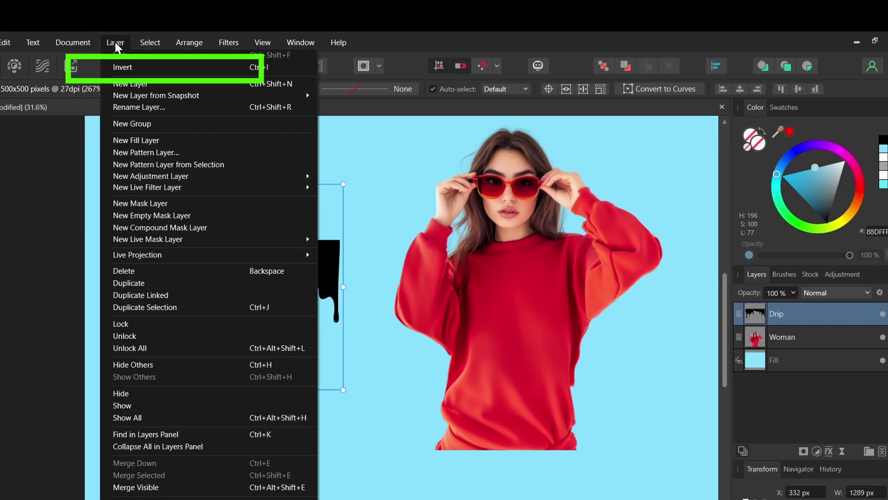
{"action": "left_click", "coordinate": [128, 67]}
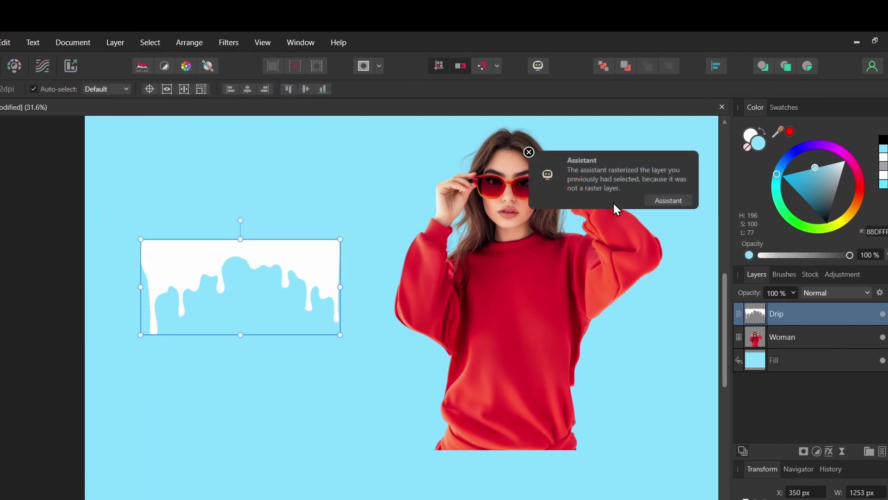
{"action": "left_click", "coordinate": [529, 152]}
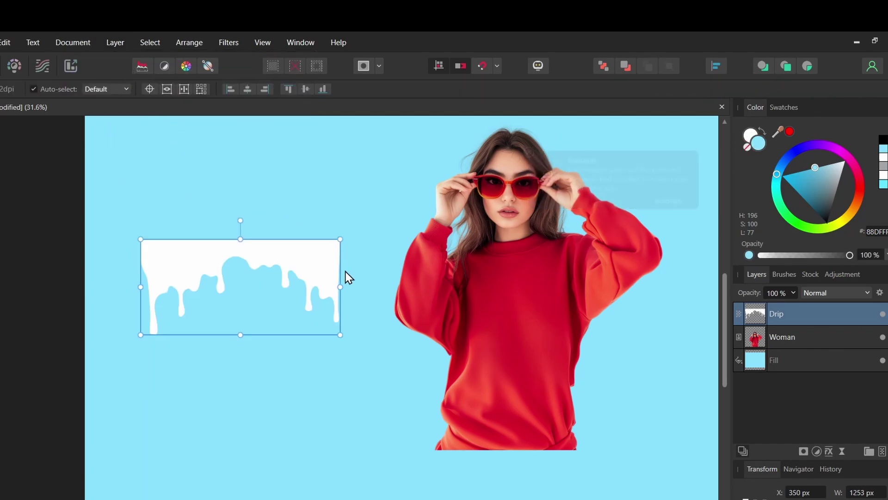
{"action": "left_click_drag", "start_coordinate": [231, 257], "coordinate": [530, 351]}
{"action": "left_click_drag", "start_coordinate": [639, 430], "coordinate": [583, 402]}
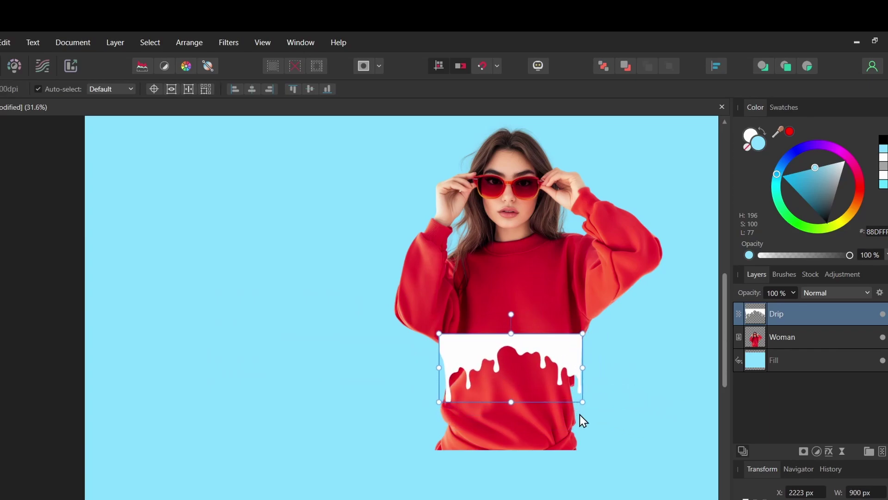
Rasterize the Drip layer to a mask and nest it inside the Woman layer.
{"action": "right_click", "coordinate": [758, 312]}
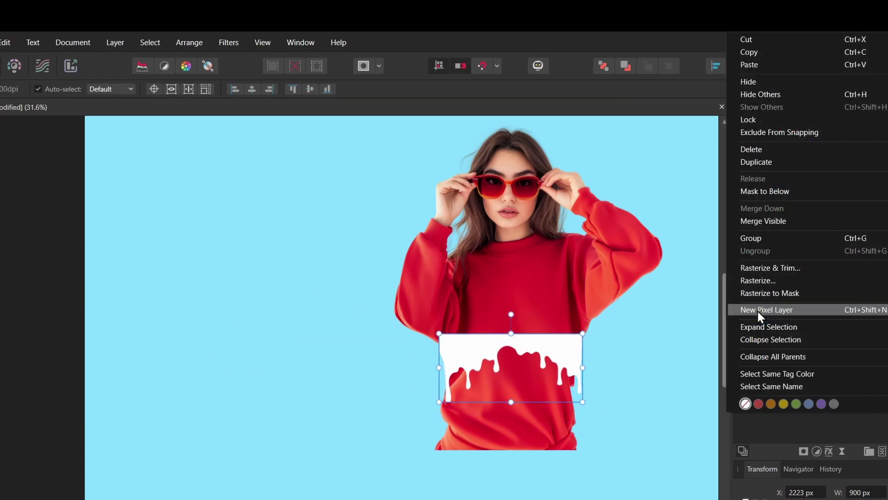
{"action": "left_click", "coordinate": [816, 292]}
{"action": "mouse_move", "coordinate": [556, 346]}
{"action": "left_mouse_down"}
{"action": "mouse_move", "coordinate": [539, 276]}
{"action": "mouse_move", "coordinate": [591, 279]}
{"action": "mouse_move", "coordinate": [541, 306]}
{"action": "mouse_move", "coordinate": [557, 344]}
{"action": "left_mouse_up"}
{"action": "key", "text": "ctrl+d"}
{"action": "key", "text": "ctrl+minus"}
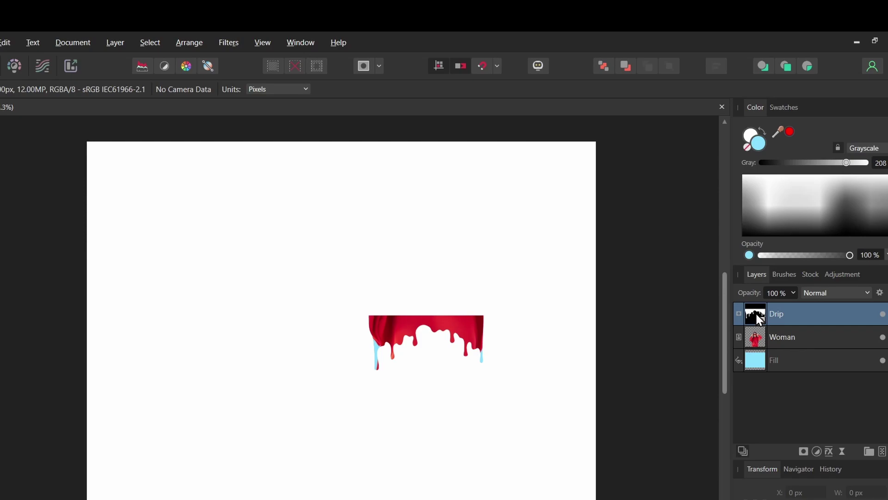
{"action": "left_click_drag", "start_coordinate": [756, 312], "coordinate": [754, 339]}
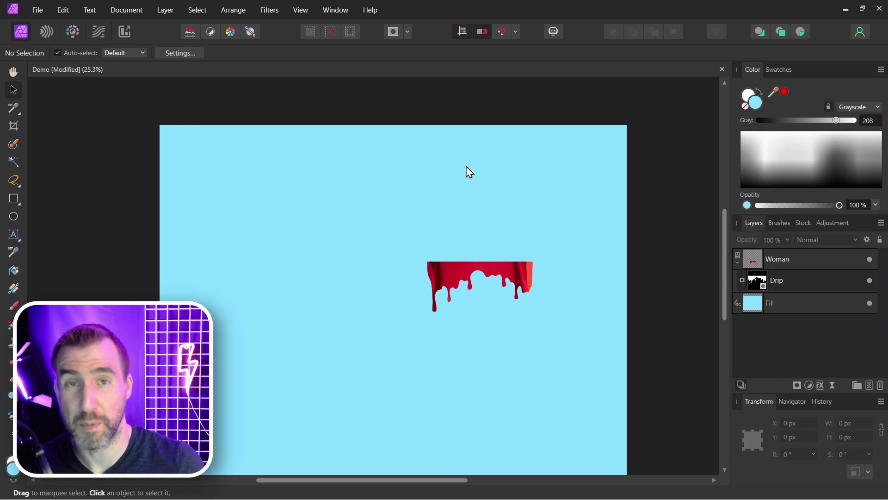
{"action": "left_click", "coordinate": [781, 280]}
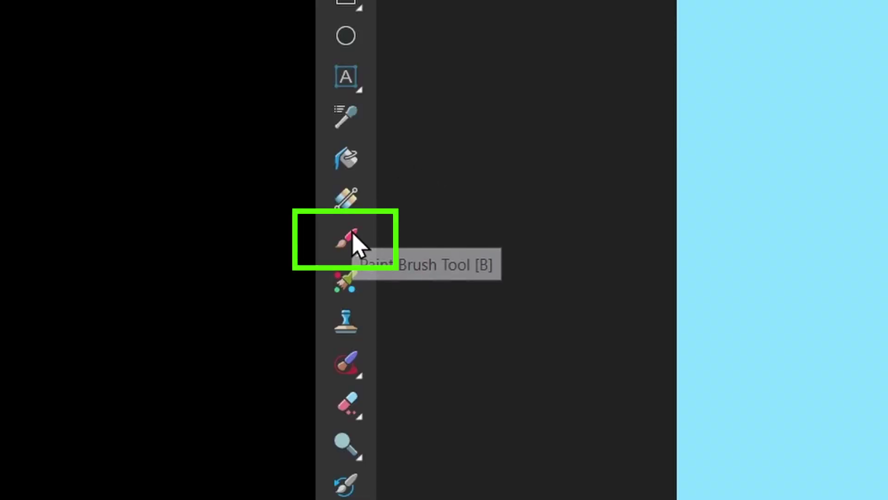
{"action": "left_click", "coordinate": [15, 306]}
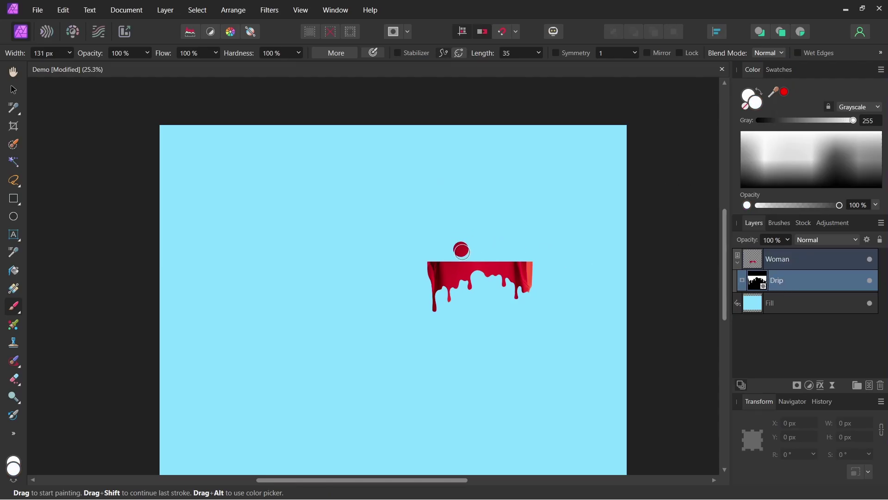
{"action": "mouse_move", "coordinate": [422, 255]}
{"action": "left_mouse_down"}
{"action": "mouse_move", "coordinate": [439, 205]}
{"action": "mouse_move", "coordinate": [459, 203]}
{"action": "mouse_move", "coordinate": [414, 198]}
{"action": "mouse_move", "coordinate": [479, 179]}
{"action": "mouse_move", "coordinate": [452, 163]}
{"action": "mouse_move", "coordinate": [464, 241]}
{"action": "mouse_move", "coordinate": [507, 246]}
{"action": "mouse_move", "coordinate": [549, 267]}
{"action": "mouse_move", "coordinate": [559, 261]}
{"action": "mouse_move", "coordinate": [551, 188]}
{"action": "left_mouse_up"}
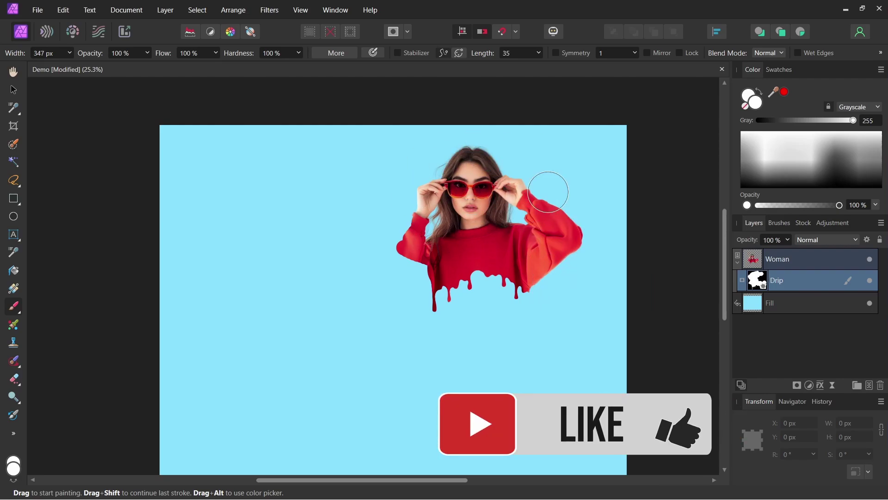
{"action": "mouse_move", "coordinate": [418, 231]}
{"action": "left_mouse_down"}
{"action": "mouse_move", "coordinate": [398, 287]}
{"action": "mouse_move", "coordinate": [366, 241]}
{"action": "left_mouse_up"}
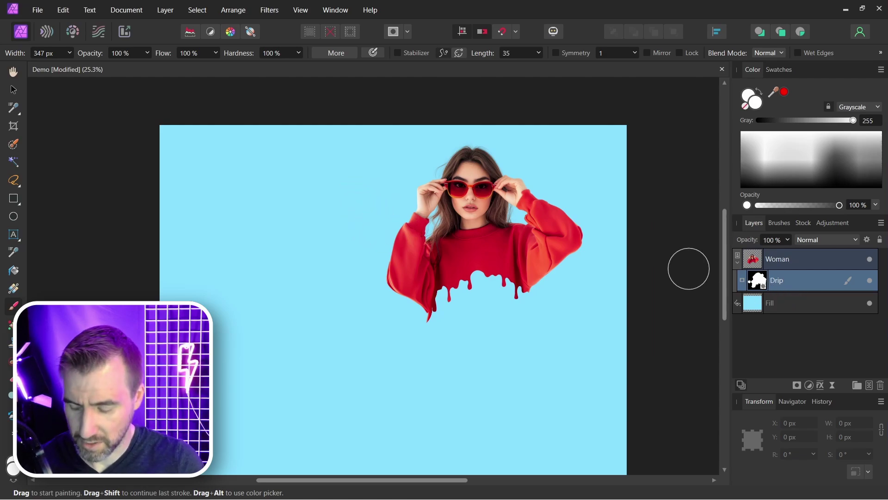
{"action": "key", "text": "ctrl+z"}
{"action": "key", "text": "ctrl+z"}
{"action": "key", "text": "ctrl+z"}
{"action": "key", "text": "ctrl+z"}
{"action": "key", "text": "v"}
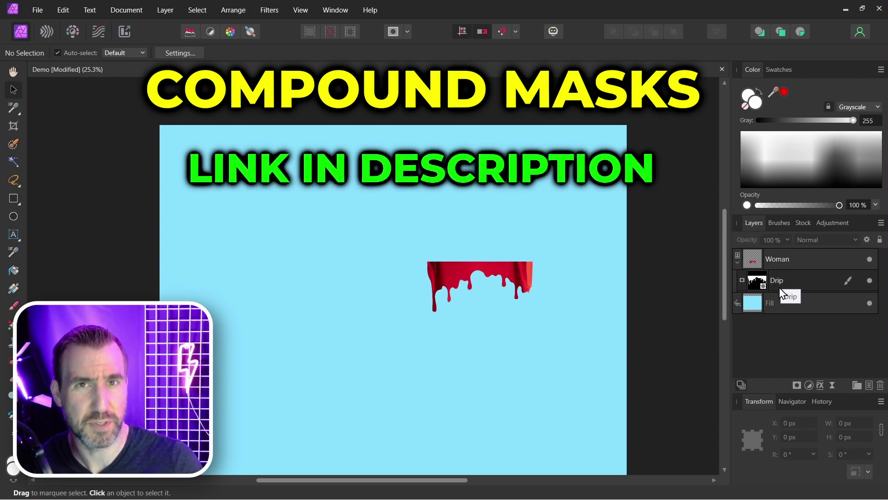
Hide the drip mask and add a new inverted black mask to the Woman layer.
{"action": "left_click", "coordinate": [870, 280]}
{"action": "left_click", "coordinate": [805, 262]}
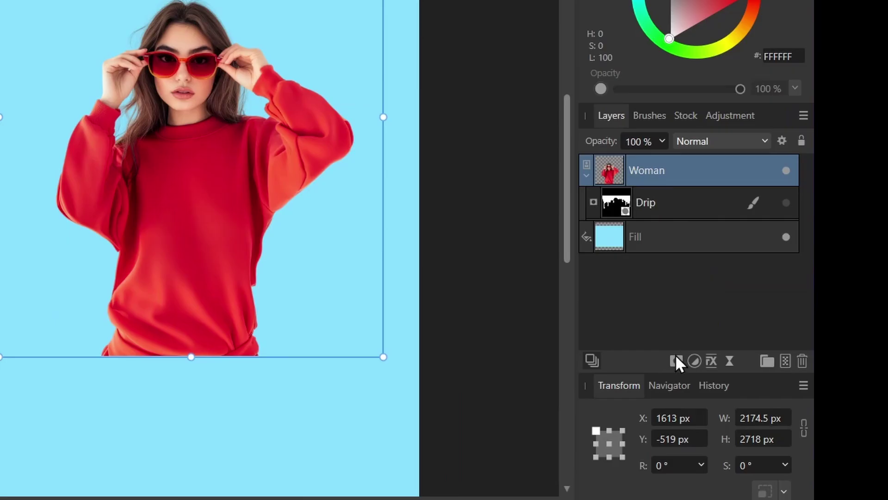
{"action": "left_click", "coordinate": [676, 361]}
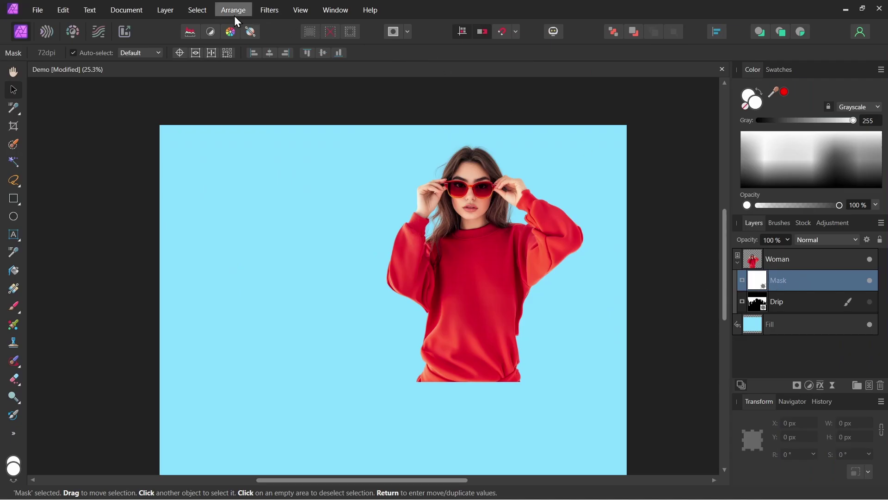
{"action": "left_click", "coordinate": [168, 10]}
{"action": "left_click", "coordinate": [174, 35]}
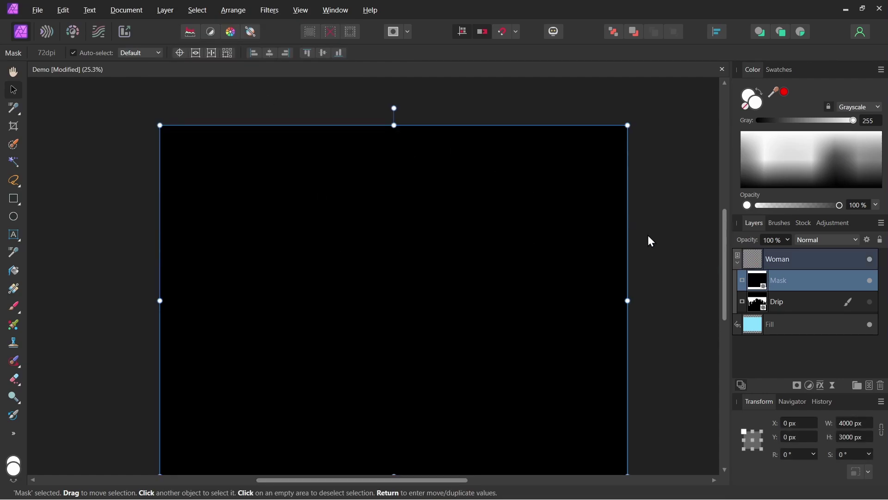
{"action": "left_click", "coordinate": [672, 214]}
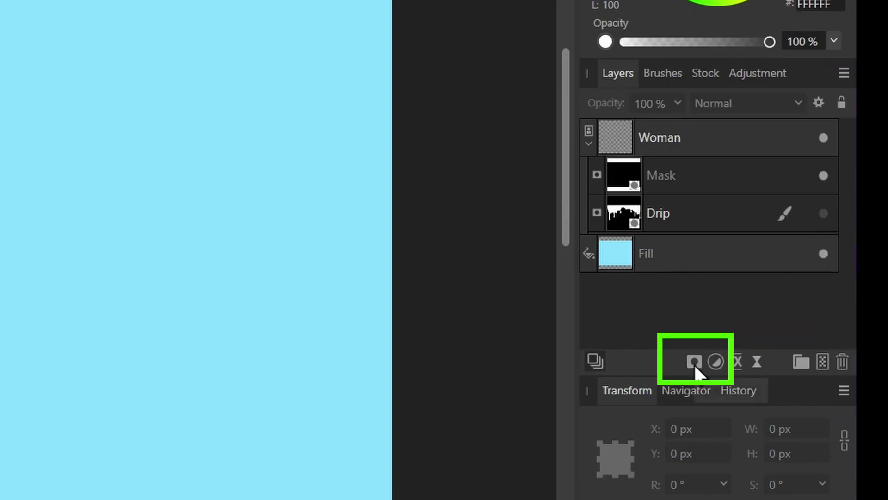
Add a Compound Mask to the Woman layer, move Mask and Drip into it, and re-enable Drip.
{"action": "left_click", "coordinate": [797, 386]}
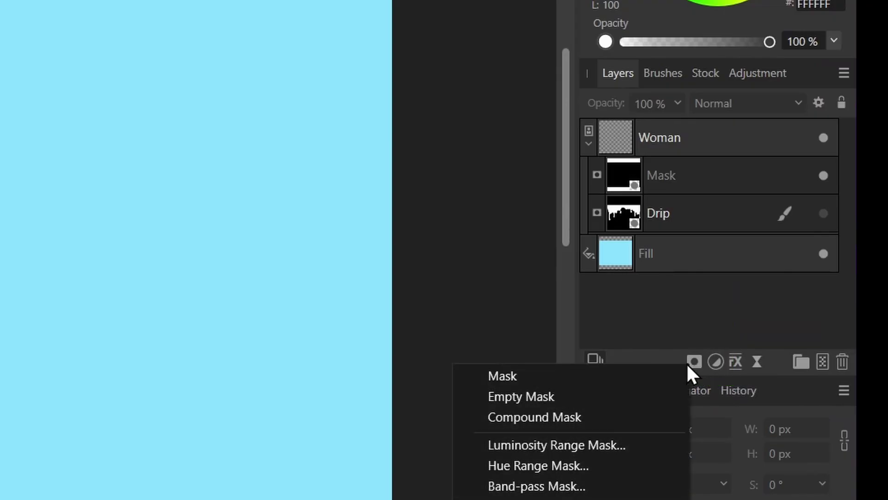
{"action": "left_click", "coordinate": [603, 417]}
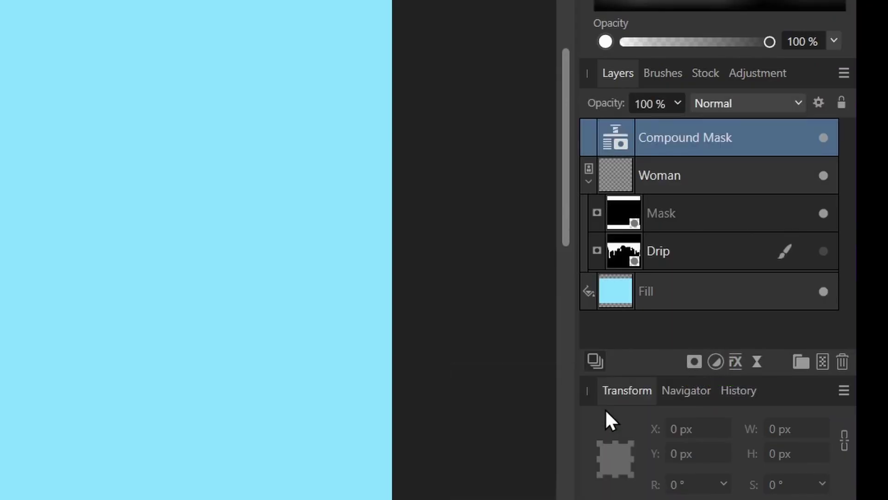
{"action": "left_click_drag", "start_coordinate": [613, 134], "coordinate": [621, 173]}
{"action": "left_click", "coordinate": [648, 214]}
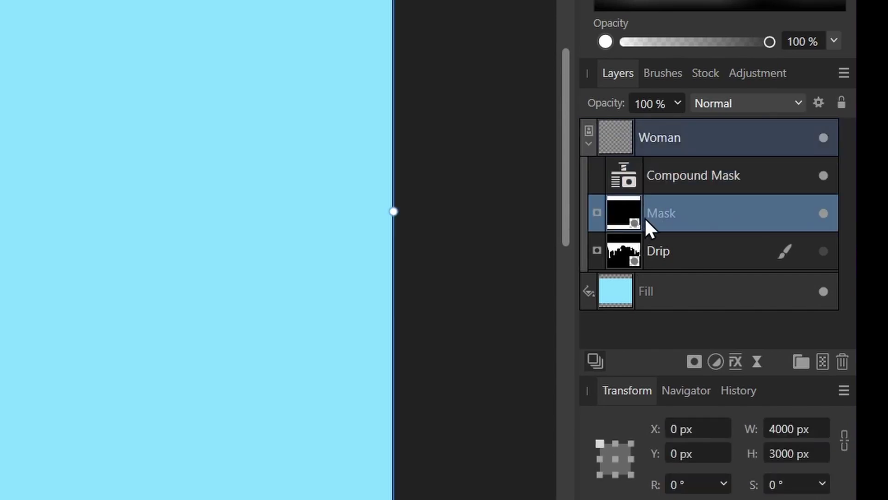
{"action": "left_click", "coordinate": [617, 255], "text": "shift"}
{"action": "left_click_drag", "start_coordinate": [624, 223], "coordinate": [669, 174]}
{"action": "left_click", "coordinate": [823, 253]}
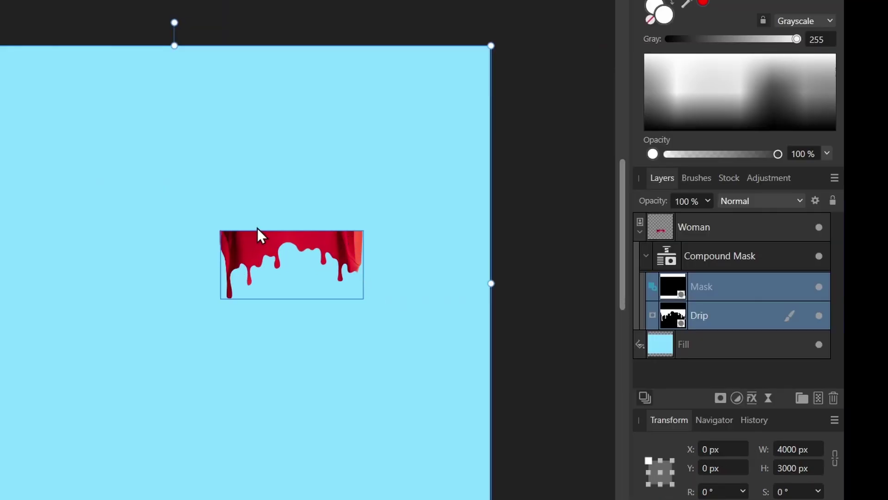
Brush white on the Mask layer over her head, hands and sleeves, then inspect each mask.
{"action": "left_click", "coordinate": [646, 285]}
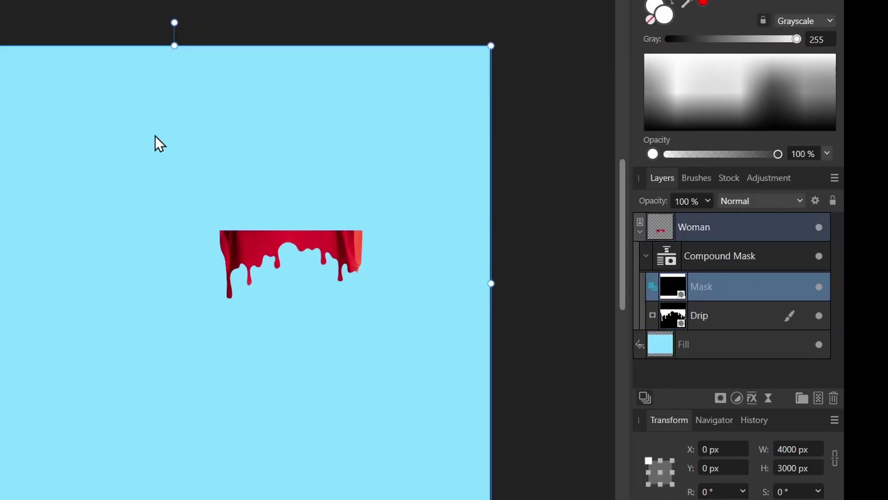
{"action": "key", "text": "b"}
{"action": "mouse_move", "coordinate": [206, 220]}
{"action": "left_mouse_down"}
{"action": "mouse_move", "coordinate": [251, 199]}
{"action": "mouse_move", "coordinate": [194, 162]}
{"action": "mouse_move", "coordinate": [226, 208]}
{"action": "mouse_move", "coordinate": [195, 191]}
{"action": "mouse_move", "coordinate": [203, 235]}
{"action": "mouse_move", "coordinate": [313, 104]}
{"action": "mouse_move", "coordinate": [303, 152]}
{"action": "mouse_move", "coordinate": [269, 202]}
{"action": "mouse_move", "coordinate": [393, 216]}
{"action": "mouse_move", "coordinate": [348, 135]}
{"action": "mouse_move", "coordinate": [338, 133]}
{"action": "mouse_move", "coordinate": [421, 184]}
{"action": "mouse_move", "coordinate": [417, 211]}
{"action": "mouse_move", "coordinate": [363, 229]}
{"action": "left_mouse_up"}
{"action": "left_click", "coordinate": [671, 285], "text": "alt"}
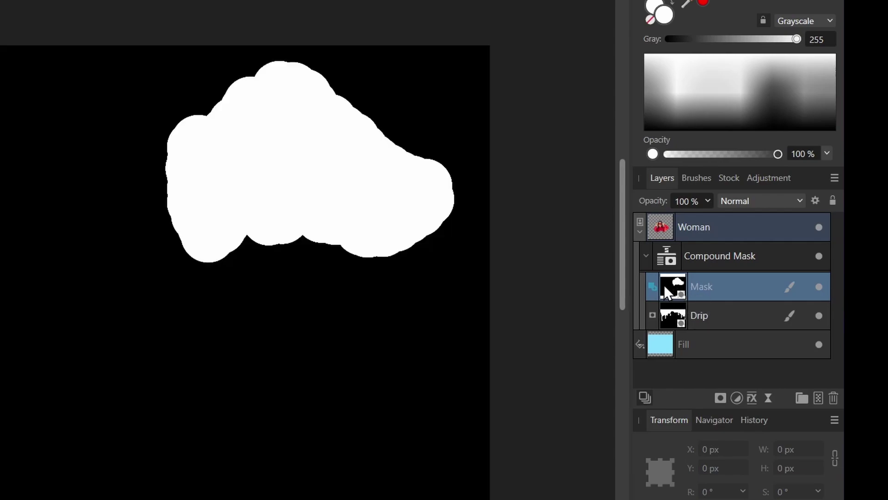
{"action": "left_click", "coordinate": [673, 314], "text": "alt"}
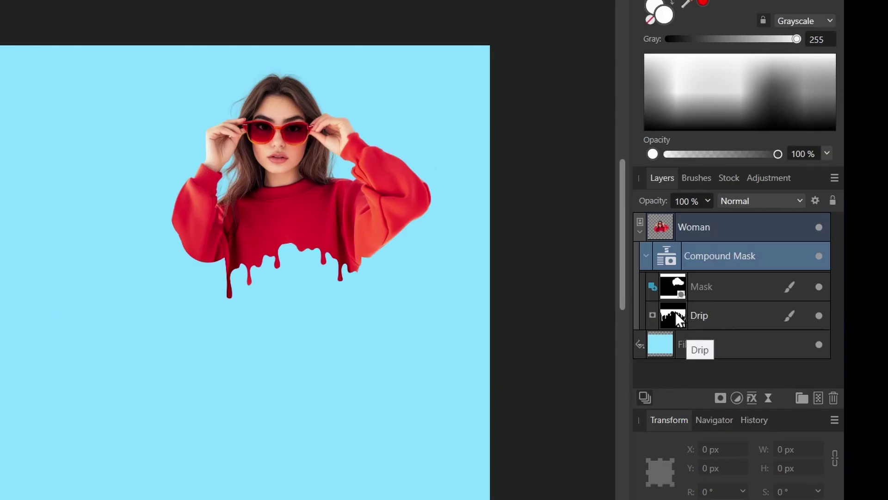
Move the Drip shape lower on the sweater.
{"action": "left_click", "coordinate": [758, 322]}
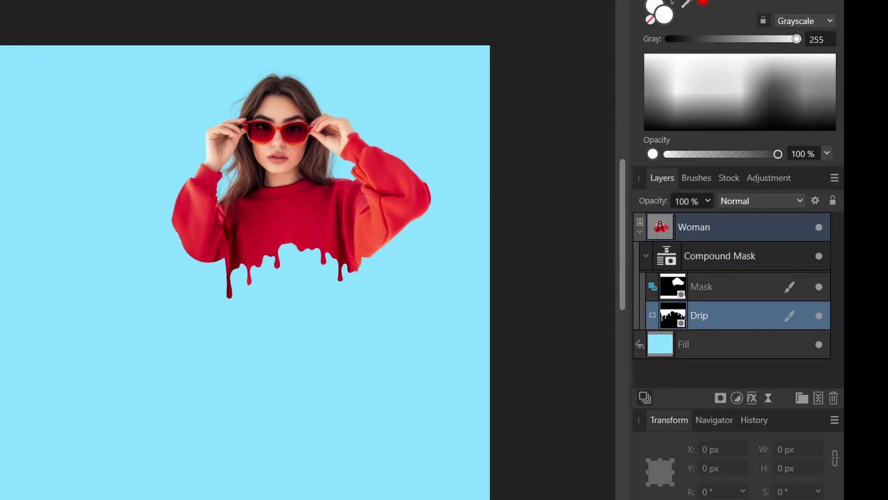
{"action": "key", "text": "v"}
{"action": "left_click_drag", "start_coordinate": [314, 271], "coordinate": [354, 320]}
Paint the Mask white to reveal the sweater down to the drips.
{"action": "left_click", "coordinate": [672, 291]}
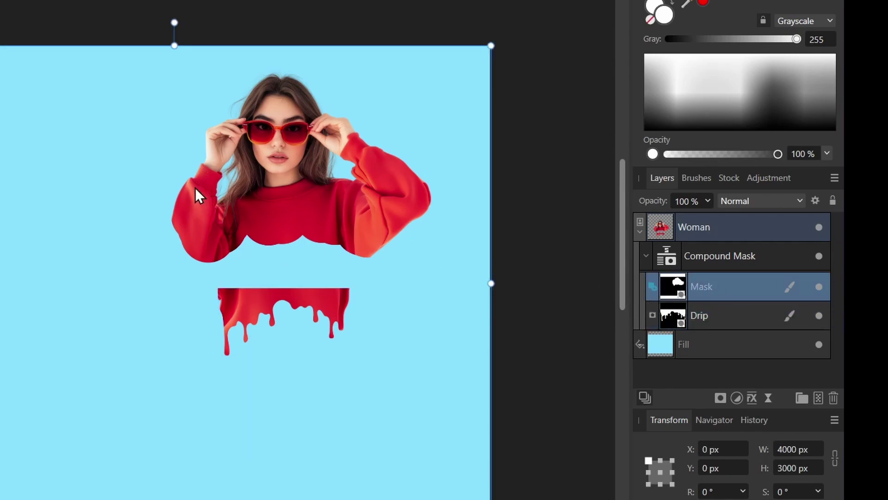
{"action": "key", "text": "b"}
{"action": "mouse_move", "coordinate": [208, 254]}
{"action": "left_mouse_down"}
{"action": "mouse_move", "coordinate": [181, 225]}
{"action": "mouse_move", "coordinate": [209, 271]}
{"action": "mouse_move", "coordinate": [391, 240]}
{"action": "mouse_move", "coordinate": [358, 266]}
{"action": "mouse_move", "coordinate": [174, 205]}
{"action": "left_mouse_up"}
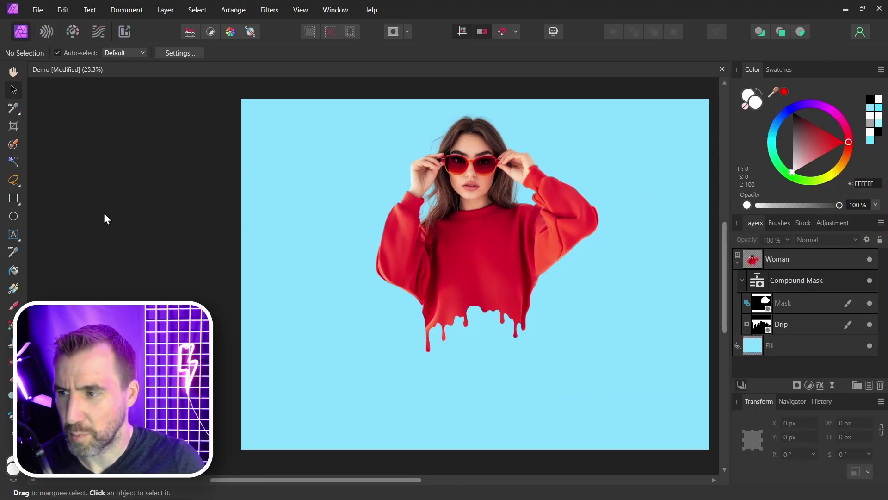
Draw a wide flat ellipse below the woman.
{"action": "left_click", "coordinate": [13, 216]}
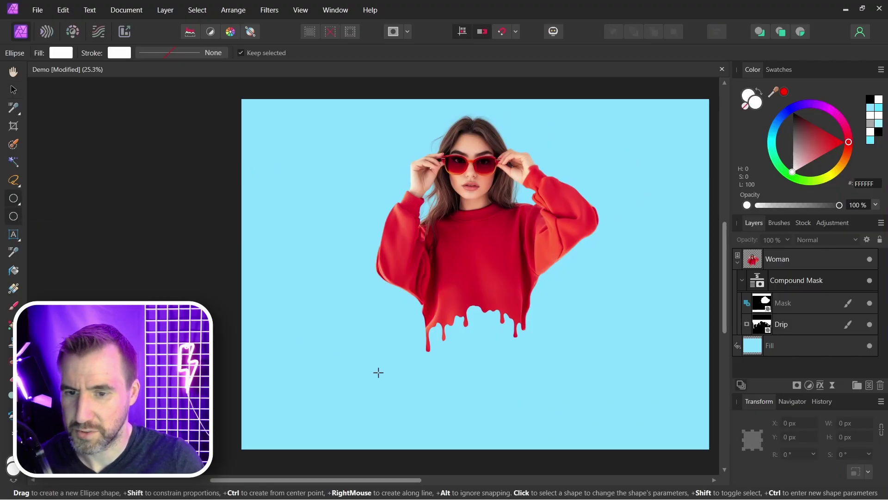
{"action": "left_click_drag", "start_coordinate": [363, 379], "coordinate": [588, 400]}
{"action": "left_click_drag", "start_coordinate": [717, 434], "coordinate": [713, 435]}
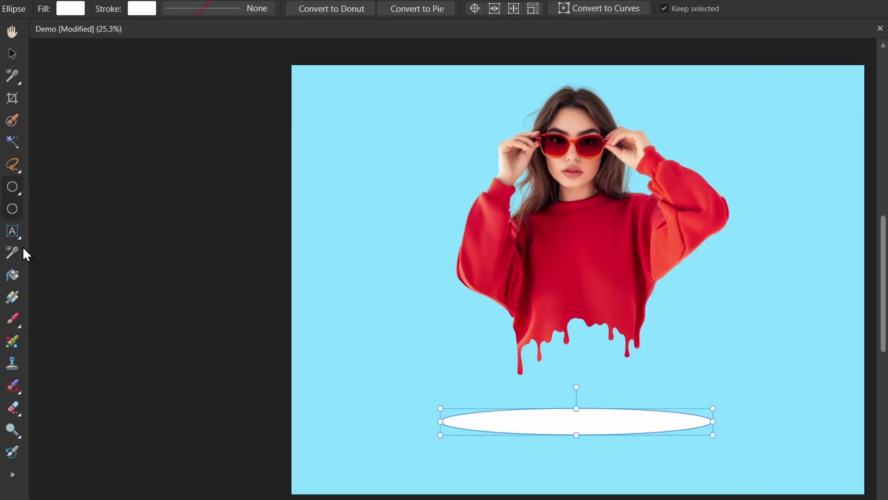
Fill the ellipse with an Elliptical gradient stretched out to its end.
{"action": "left_click", "coordinate": [13, 296]}
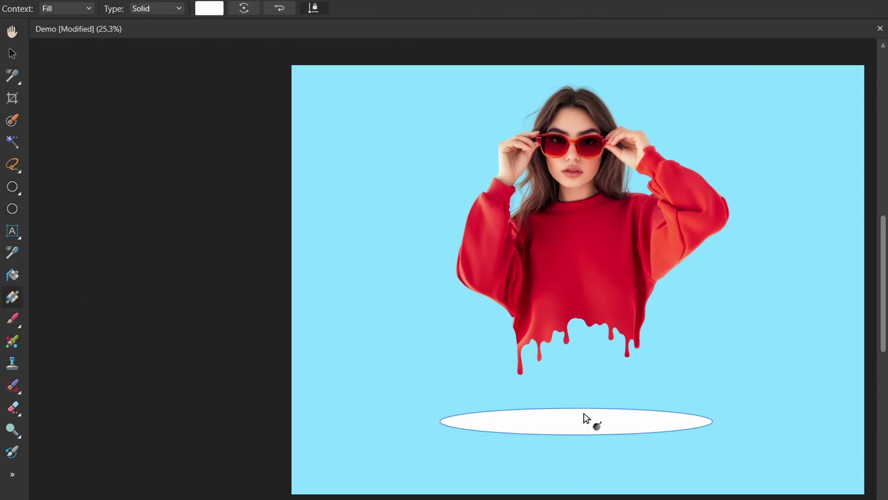
{"action": "left_click_drag", "start_coordinate": [572, 422], "coordinate": [588, 431]}
{"action": "left_click", "coordinate": [162, 8]}
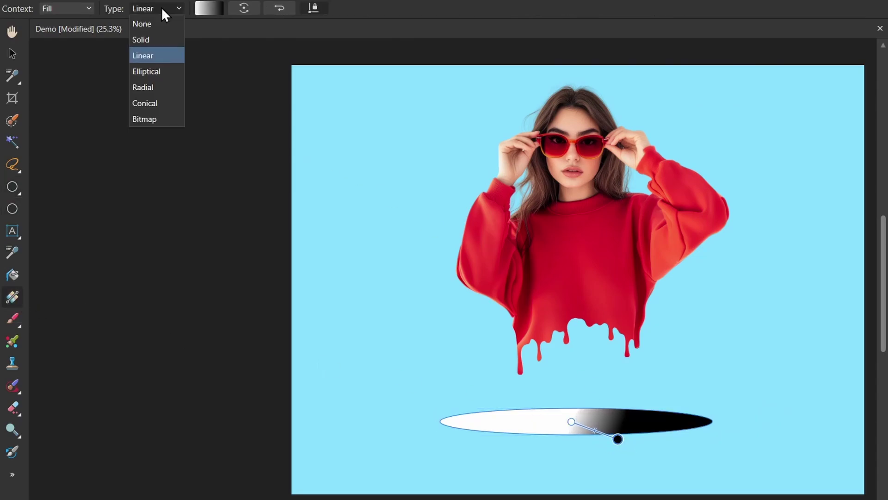
{"action": "left_click", "coordinate": [148, 73]}
{"action": "left_click_drag", "start_coordinate": [652, 420], "coordinate": [673, 422]}
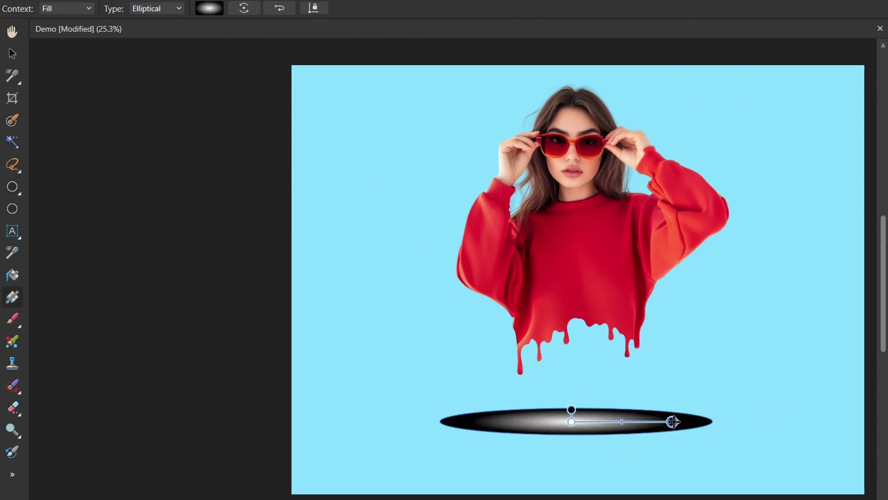
Reverse the ellipse gradient so its centre is dark, and set its blend mode to Multiply.
{"action": "left_click", "coordinate": [279, 9]}
{"action": "left_click", "coordinate": [887, 239]}
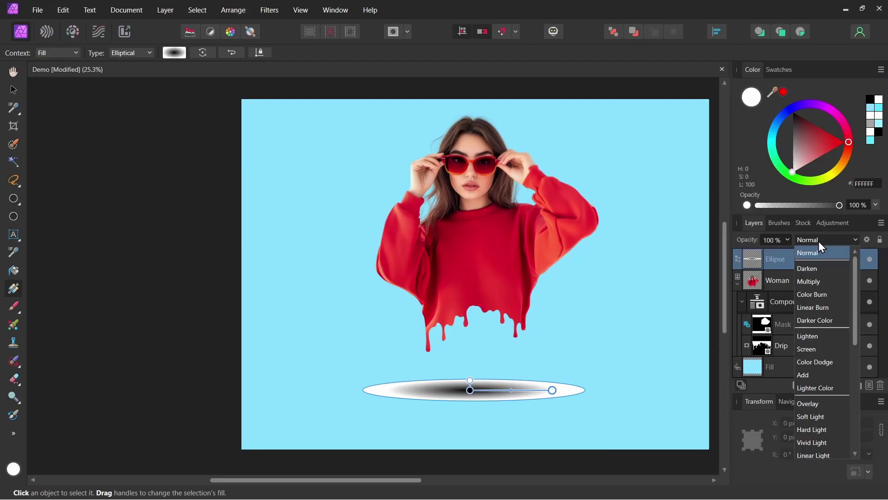
{"action": "left_click", "coordinate": [812, 280]}
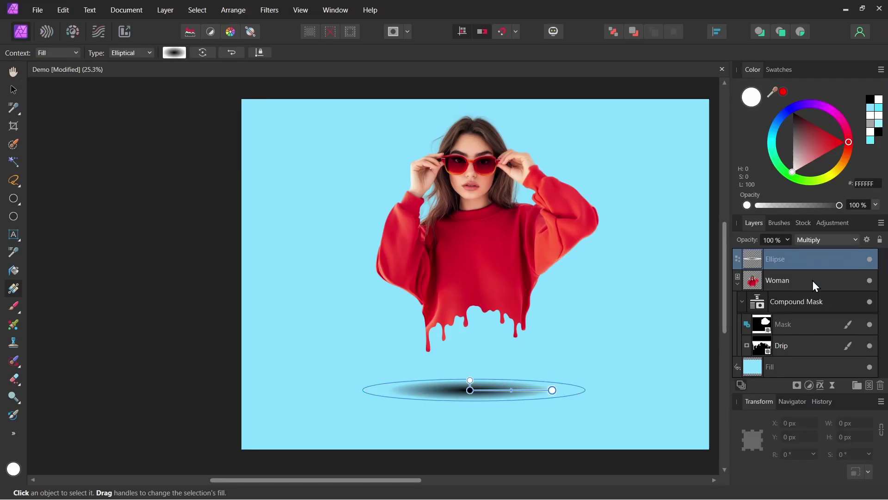
Add a live Gaussian Blur to the ellipse with a radius of about 29 px.
{"action": "left_click", "coordinate": [832, 385]}
{"action": "left_click", "coordinate": [644, 385]}
{"action": "left_click_drag", "start_coordinate": [644, 385], "coordinate": [703, 253]}
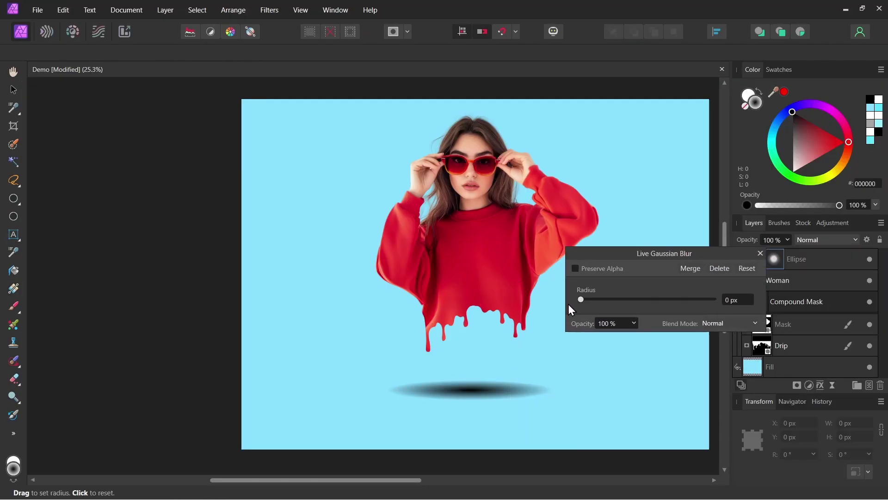
{"action": "left_click_drag", "start_coordinate": [581, 299], "coordinate": [667, 312]}
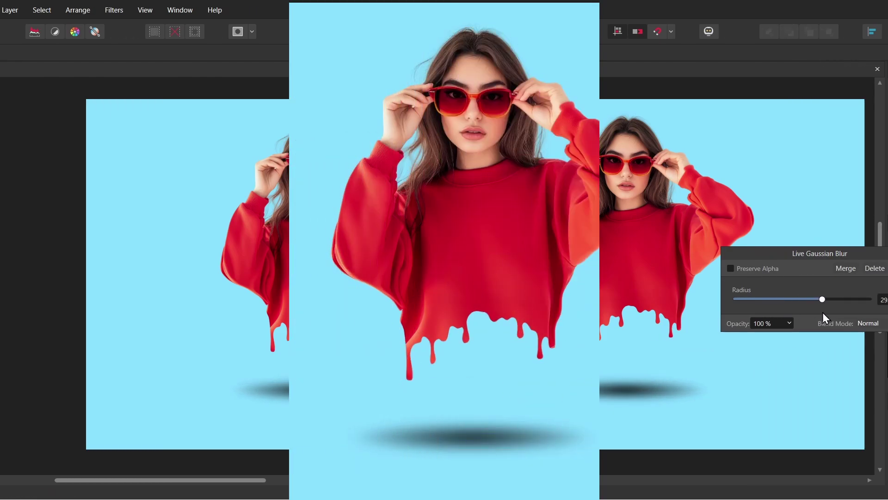